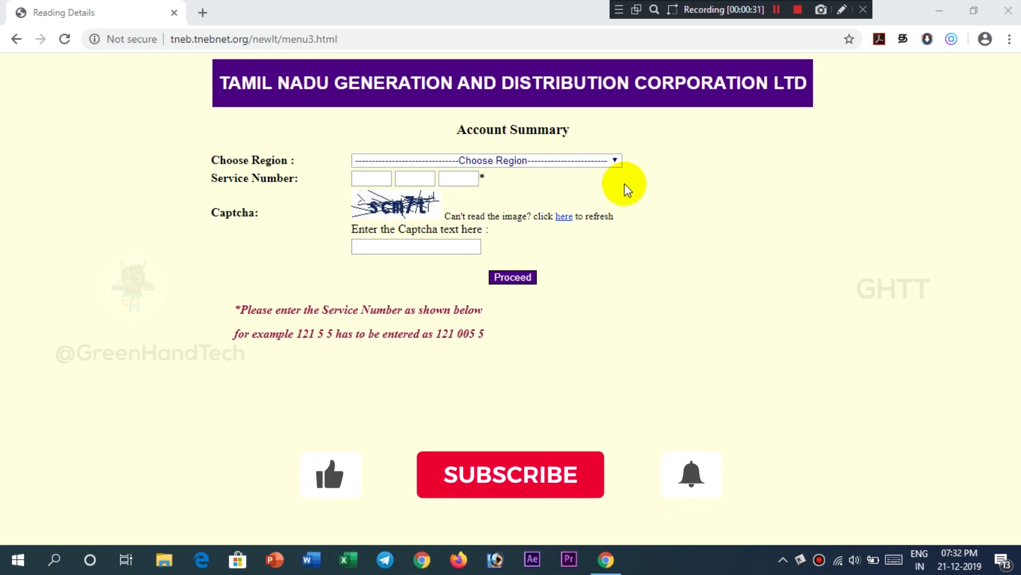
# Choose the '9. Chennai South' region, enter the three-part service number, and type the captcha text
pyautogui.click(606, 163)
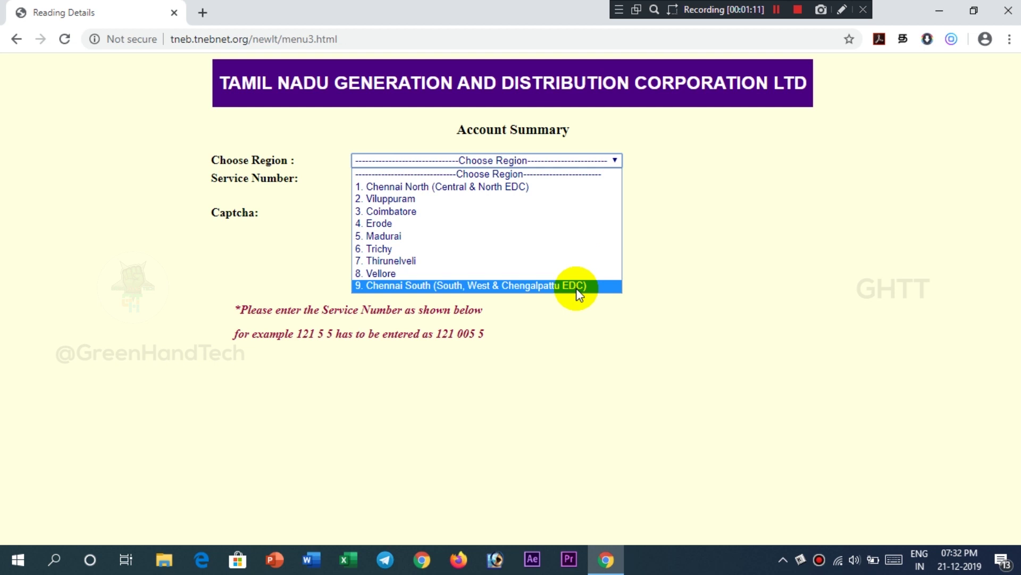
pyautogui.click(570, 287)
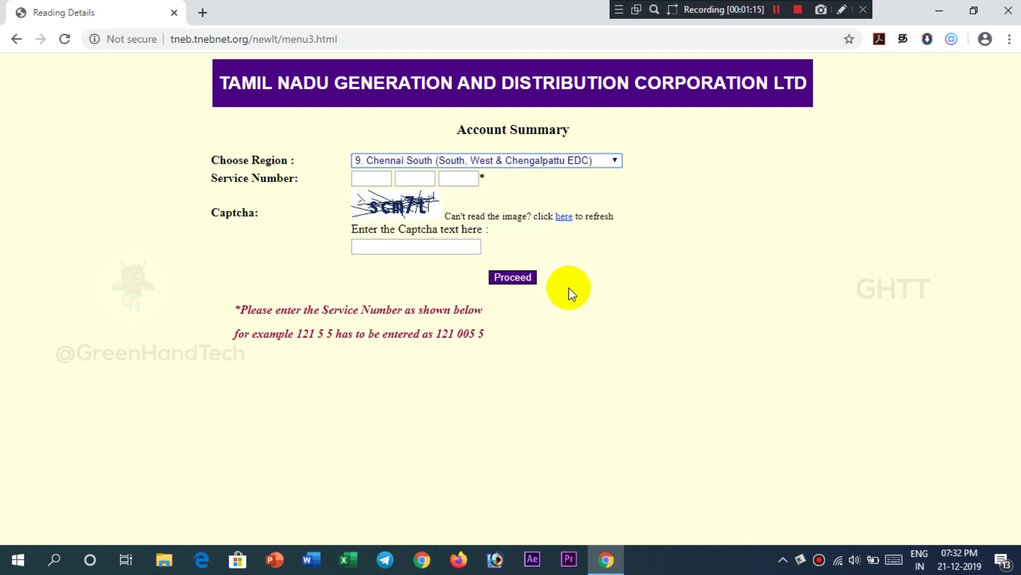
pyautogui.click(368, 177)
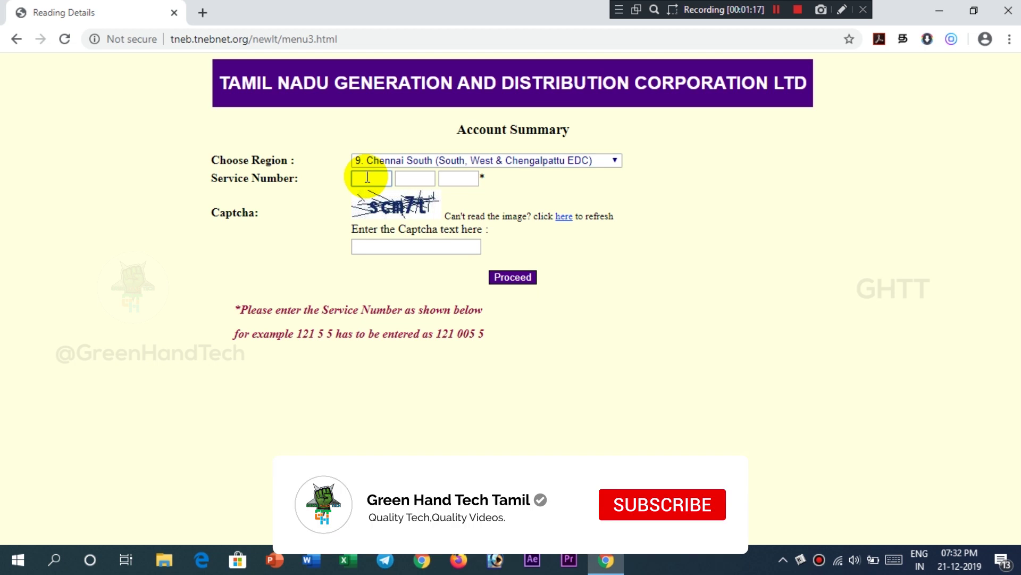
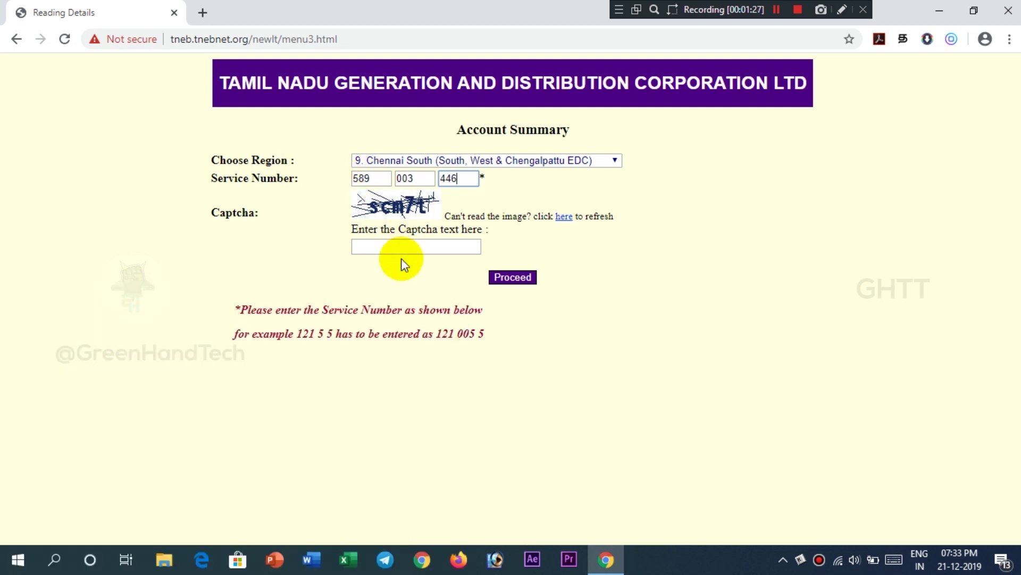
pyautogui.click(400, 247)
pyautogui.write('s')
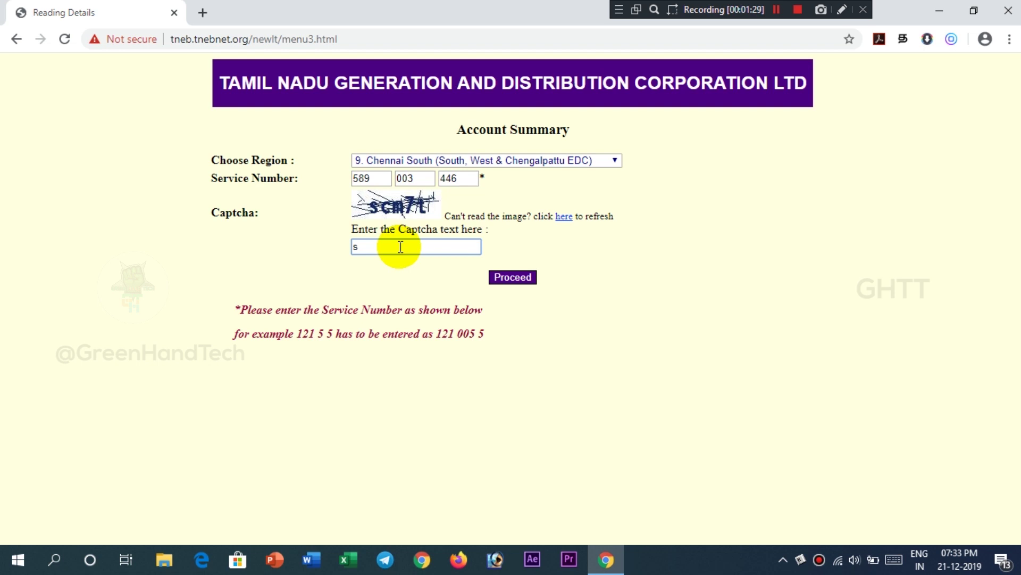
pyautogui.write('cm7t')
# Submit the form, point out the consumer name, and scroll down to the dues details
pyautogui.click(497, 276)
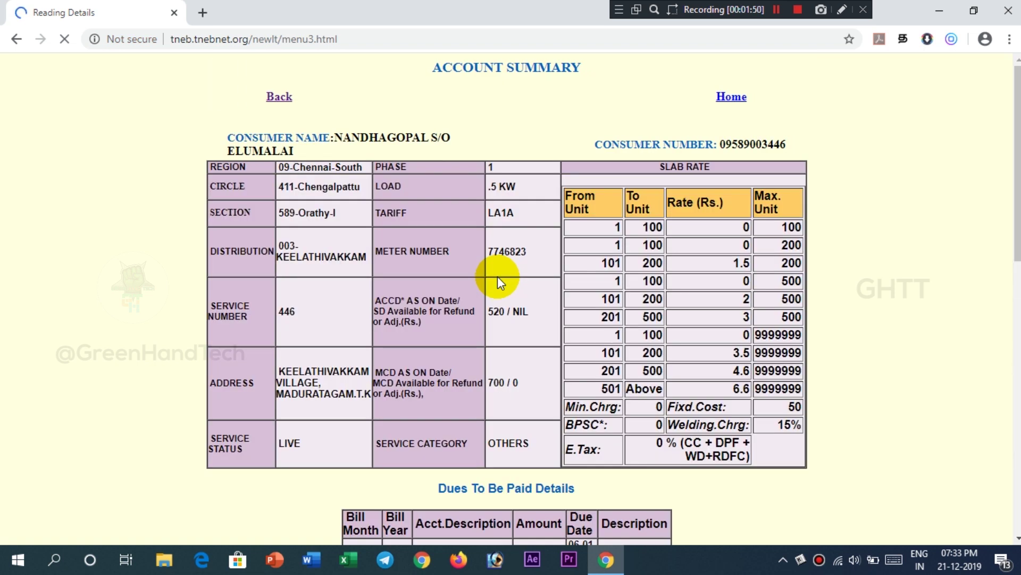
pyautogui.moveTo(379, 137); pyautogui.dragTo(438, 140)
pyautogui.click(439, 140)
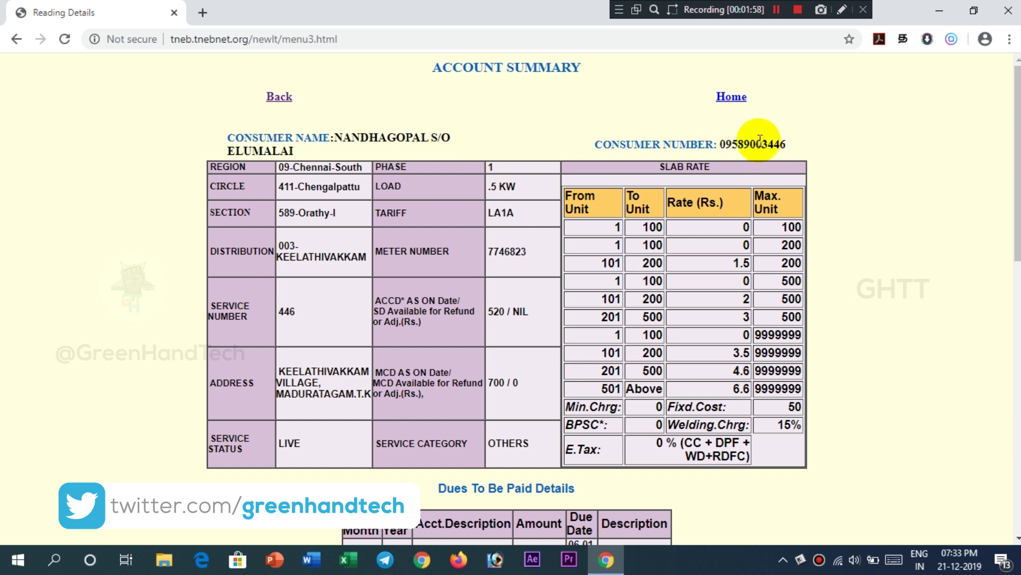
pyautogui.scroll(-1, 1017, 160)
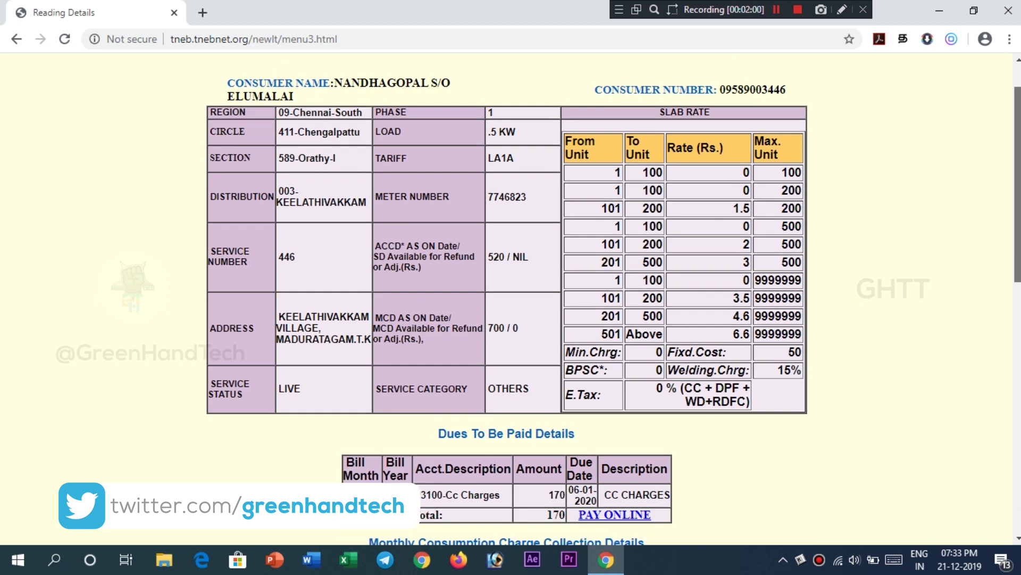
pyautogui.scroll(-3, 1005, 300)
pyautogui.scroll(-4, 1005, 301)
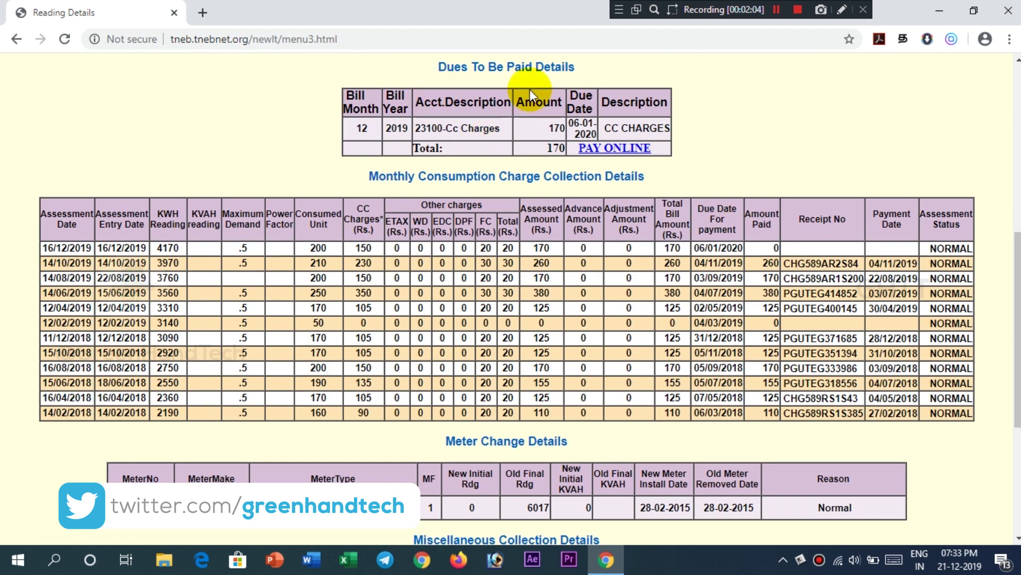
# Highlight the Rs. 170 due and the 06-01-2020 due date, then proceed to PAY ONLINE
pyautogui.moveTo(549, 129); pyautogui.dragTo(562, 129)
pyautogui.click(562, 129)
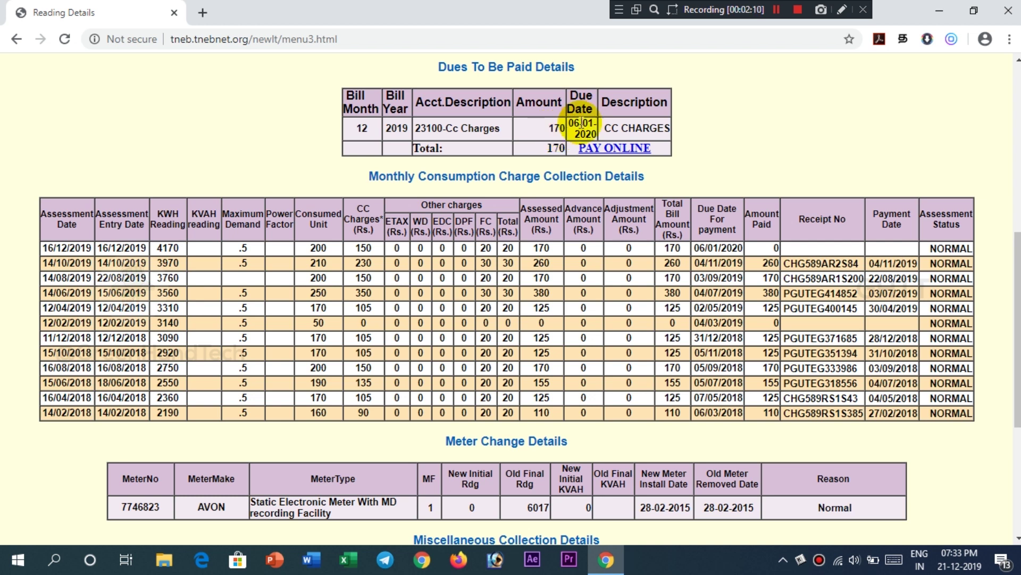
pyautogui.moveTo(573, 123); pyautogui.dragTo(597, 133)
pyautogui.click(596, 133)
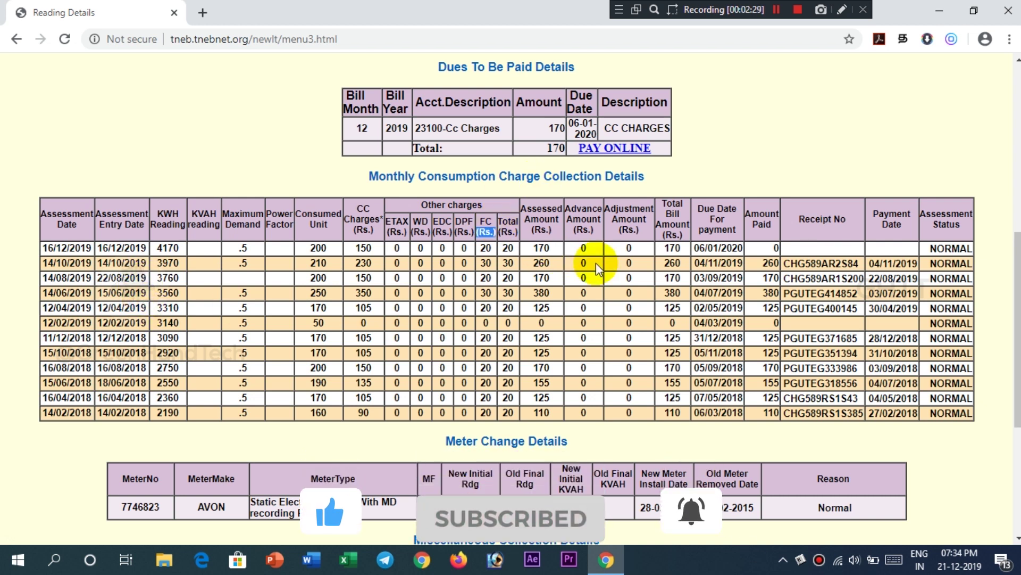
pyautogui.moveTo(611, 266); pyautogui.dragTo(623, 292)
pyautogui.click(627, 296)
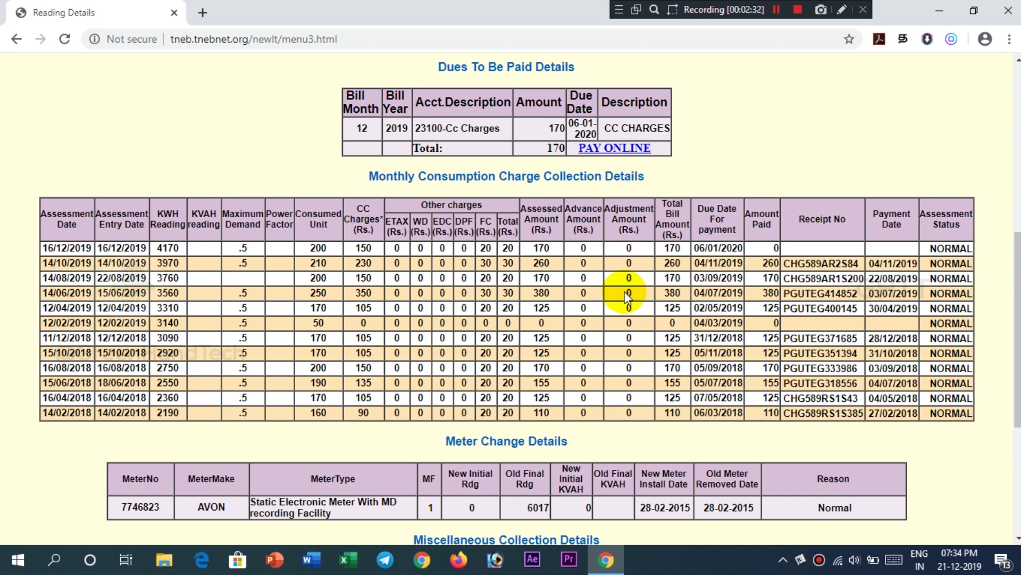
pyautogui.click(648, 155)
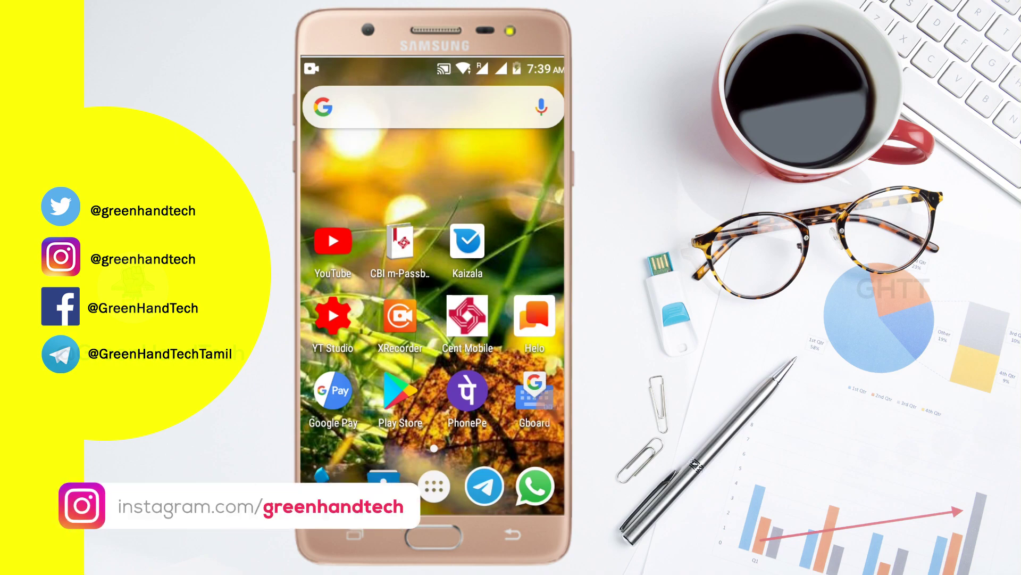
# Launch Google Pay and scroll its home screen to the Businesses section with the TNEB biller
pyautogui.click(333, 391)
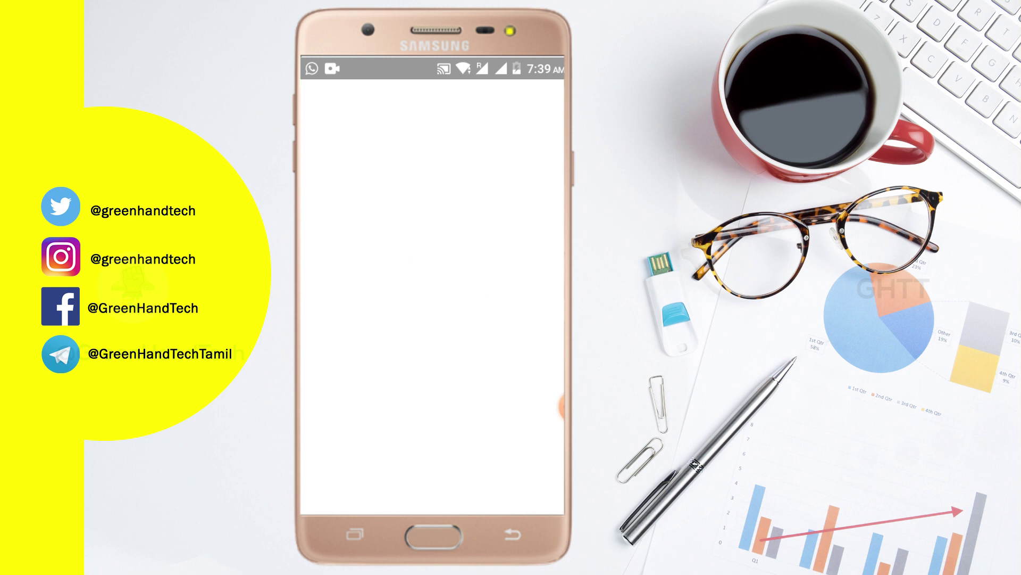
pyautogui.scroll(-5, 432, 298)
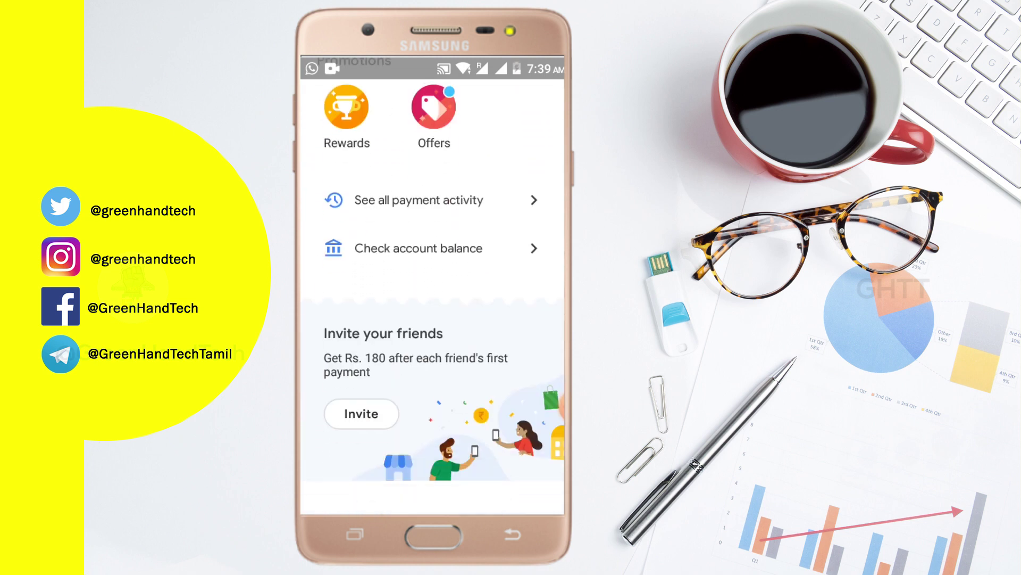
pyautogui.scroll(6, 432, 287)
pyautogui.scroll(-4, 432, 287)
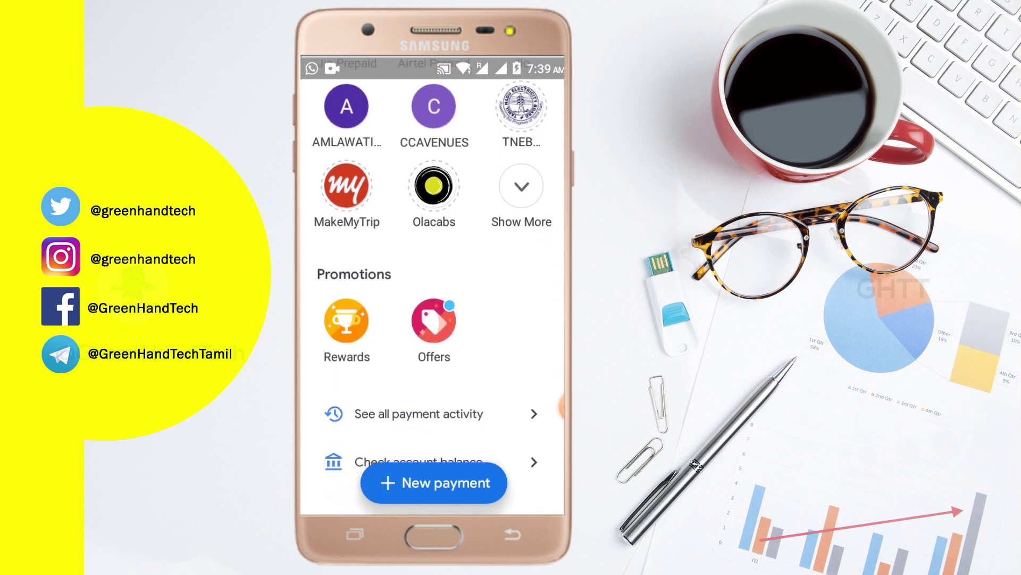
pyautogui.scroll(3, 432, 288)
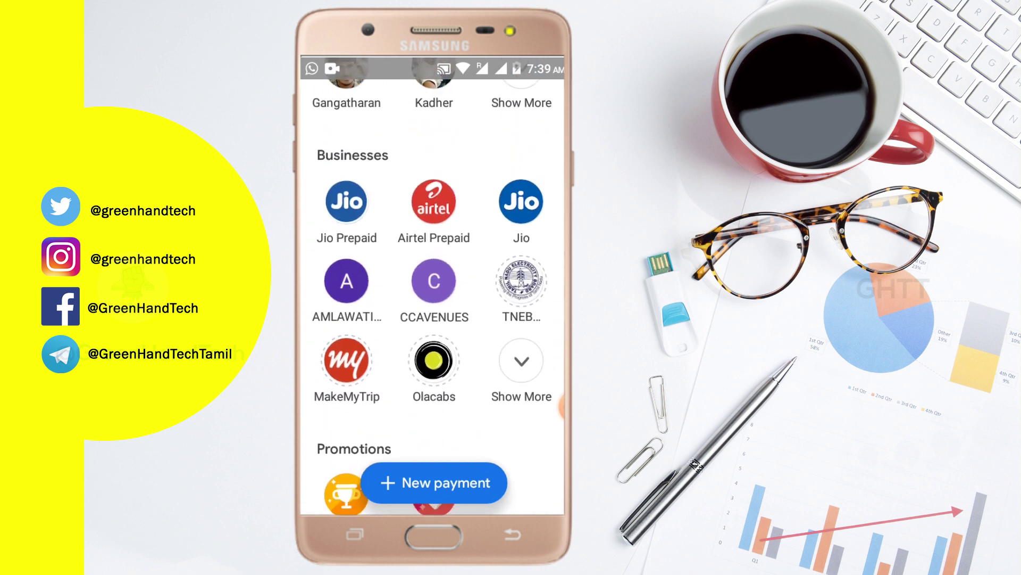
pyautogui.scroll(-1, 432, 287)
pyautogui.scroll(-1, 432, 287)
pyautogui.scroll(2, 432, 287)
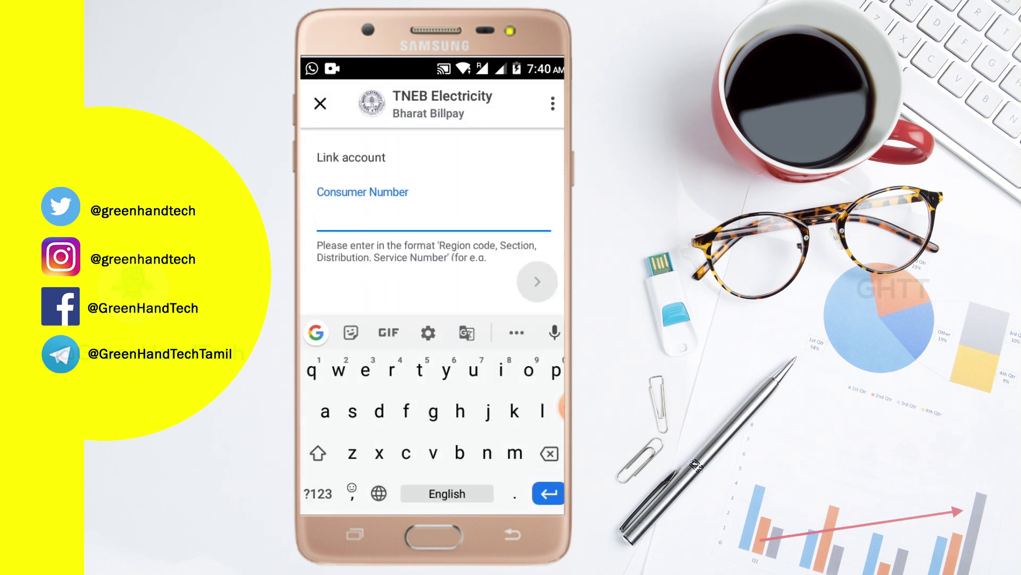
# Type the full TNEB consumer number on the numeric keypad and close the keyboard
pyautogui.click(318, 493)
pyautogui.click(556, 371)
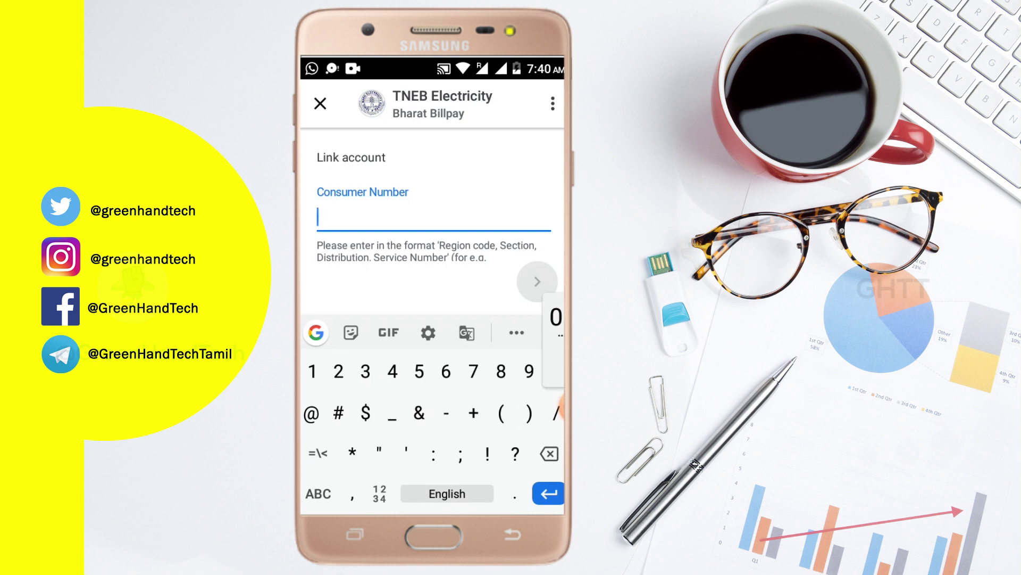
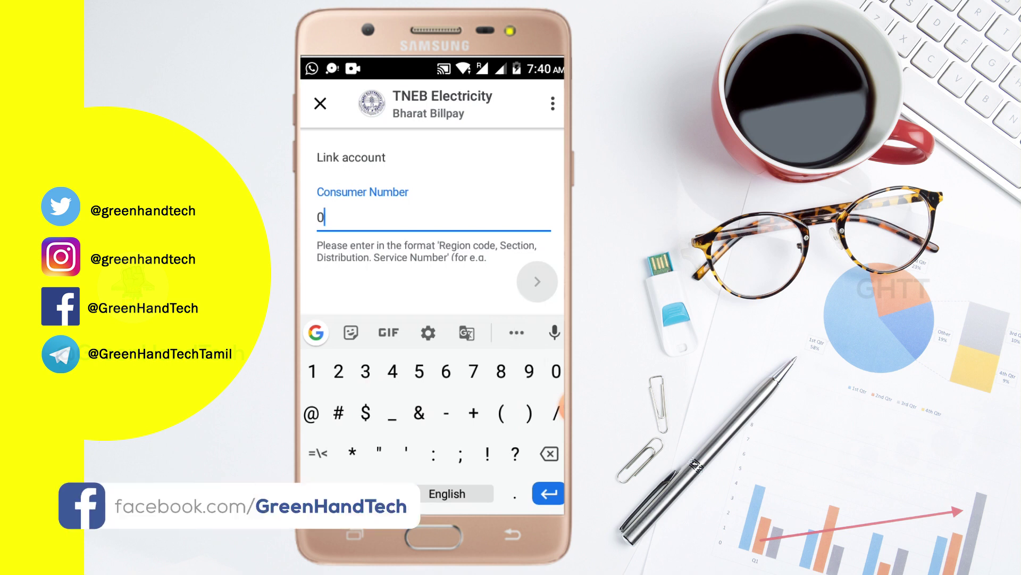
pyautogui.click(419, 371)
pyautogui.click(502, 371)
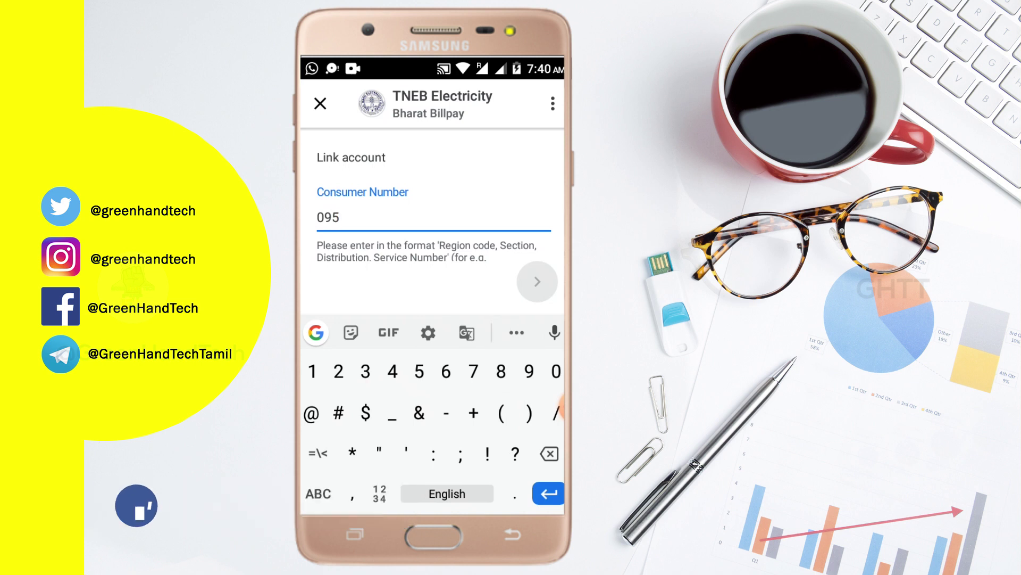
pyautogui.click(529, 370)
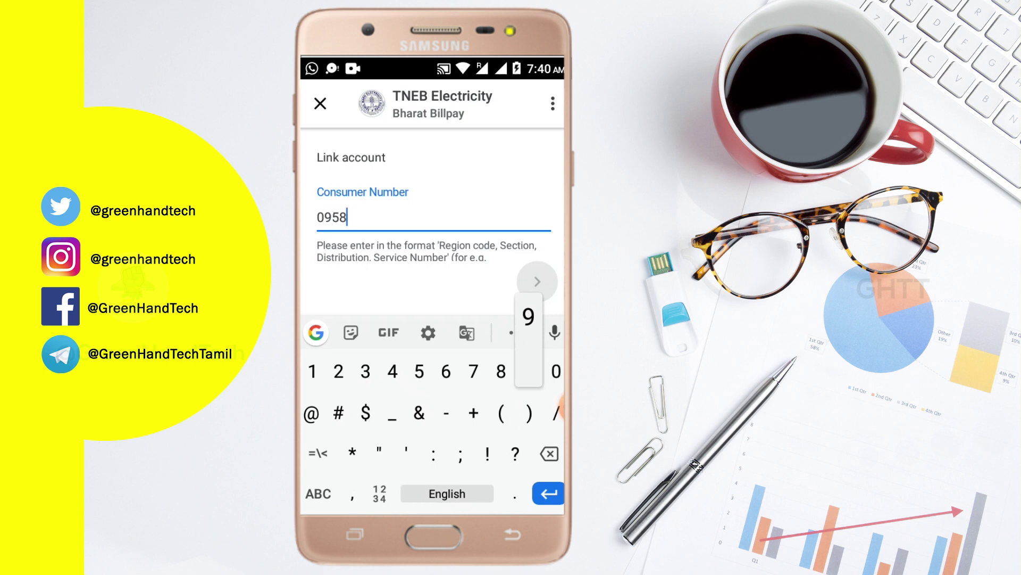
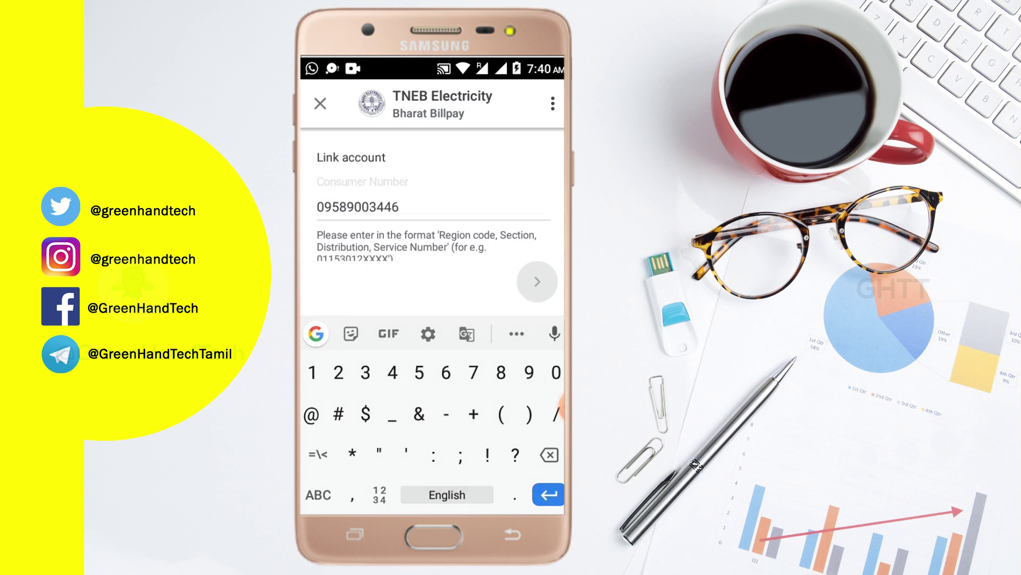
pyautogui.press('Return')
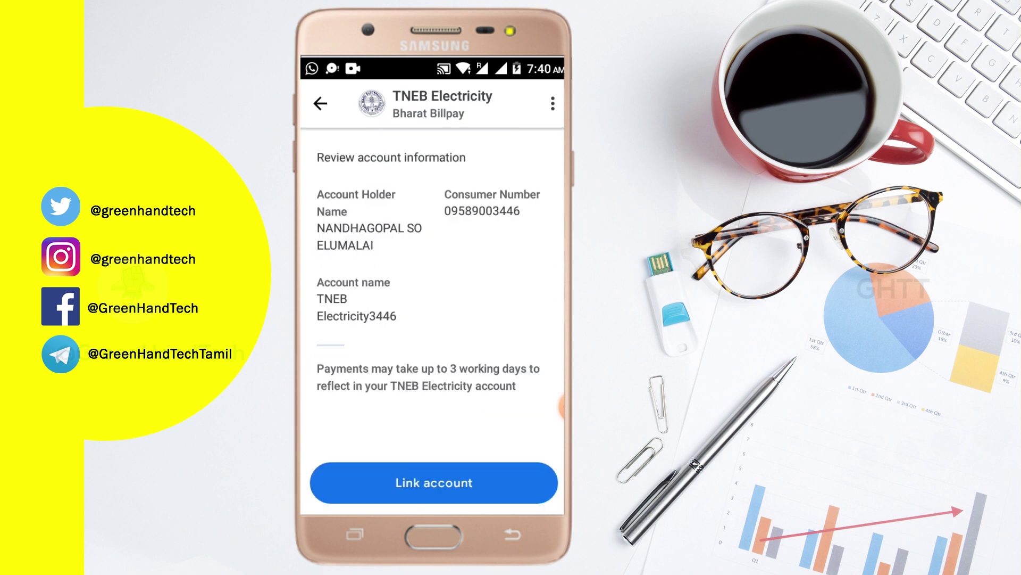
# Link the TNEB Electricity account, bringing up its unpaid Rs. 170 bill due Jan 6
pyautogui.click(434, 482)
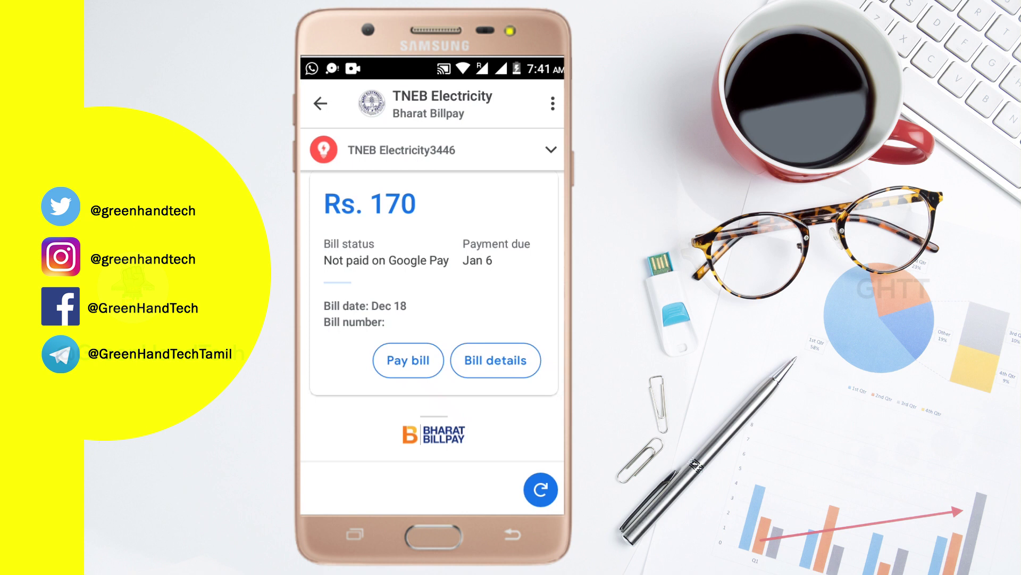
# Leave the Google Pay bill screen for the Digital Seva Portal home page
pyautogui.click(548, 407)
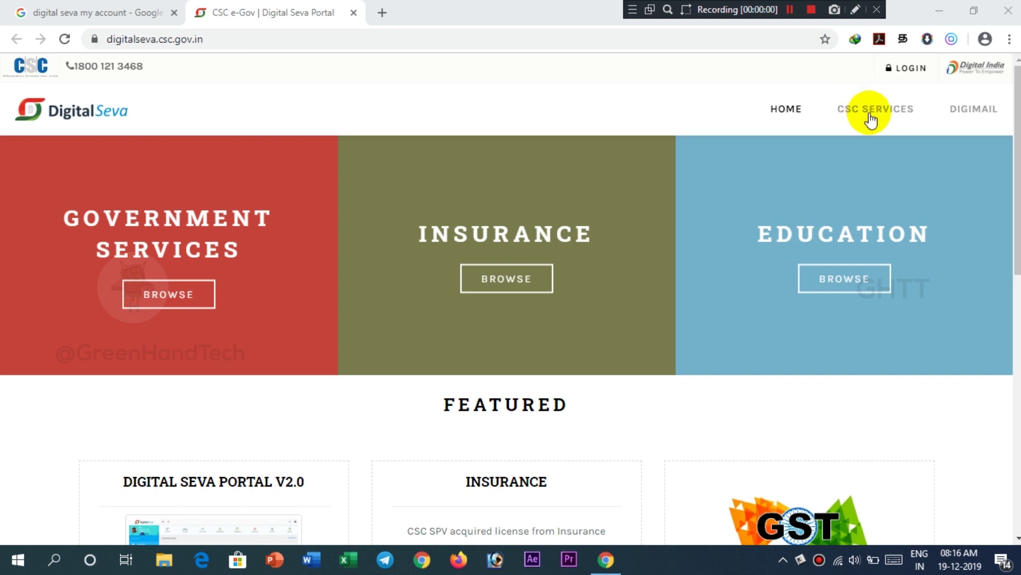
# Log in to the Digital Seva Portal and open the BBPS services page
pyautogui.click(912, 77)
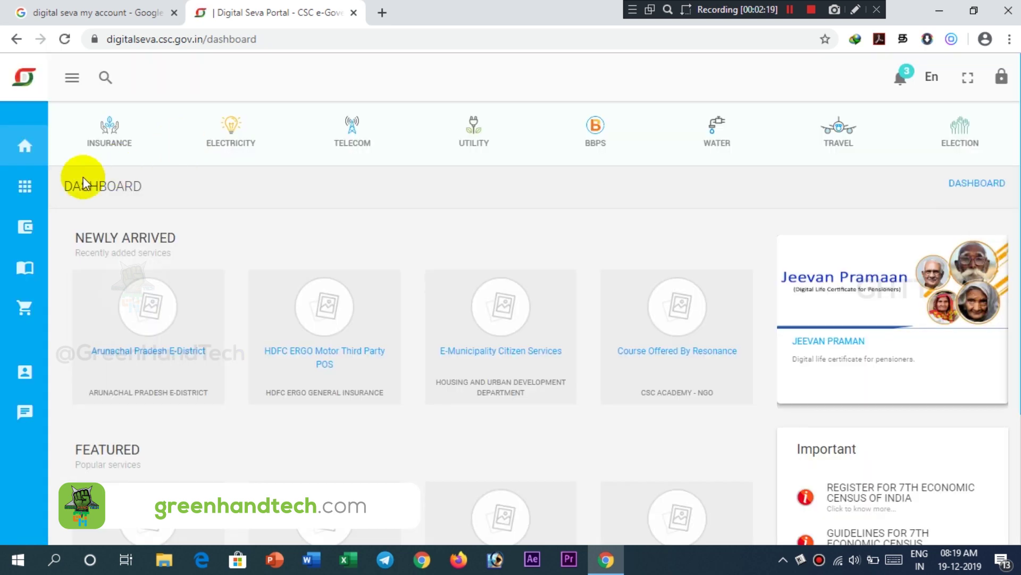
pyautogui.click(37, 198)
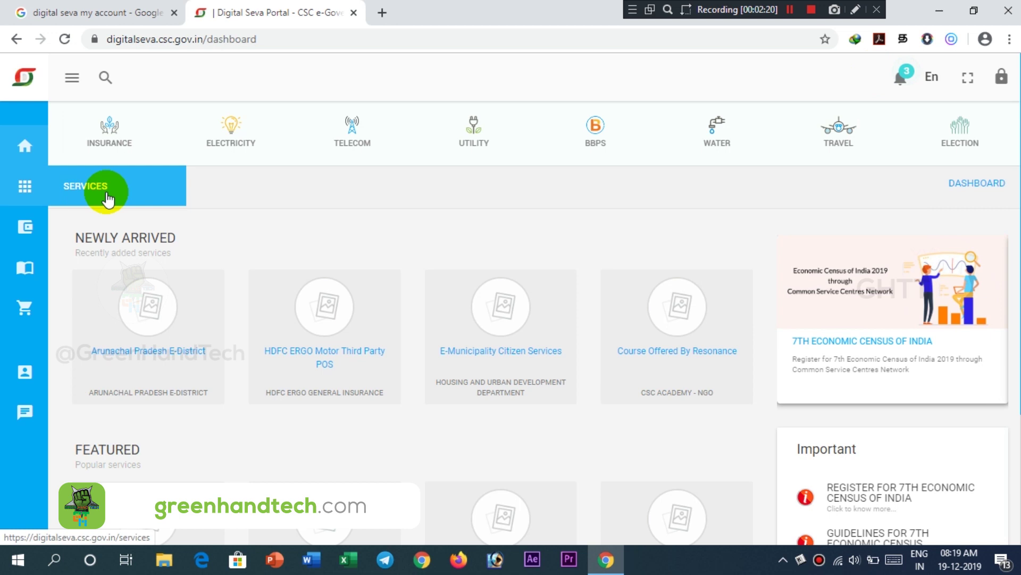
pyautogui.click(590, 135)
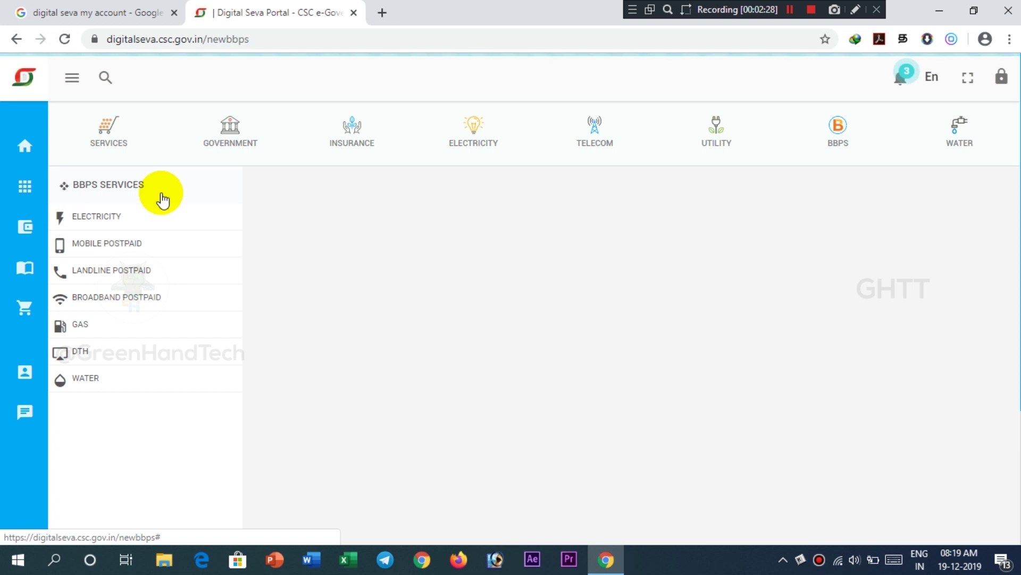
# Search the electricity billers for 'tam' and select Tamil Nadu Electricity Board (TNEB)
pyautogui.click(132, 218)
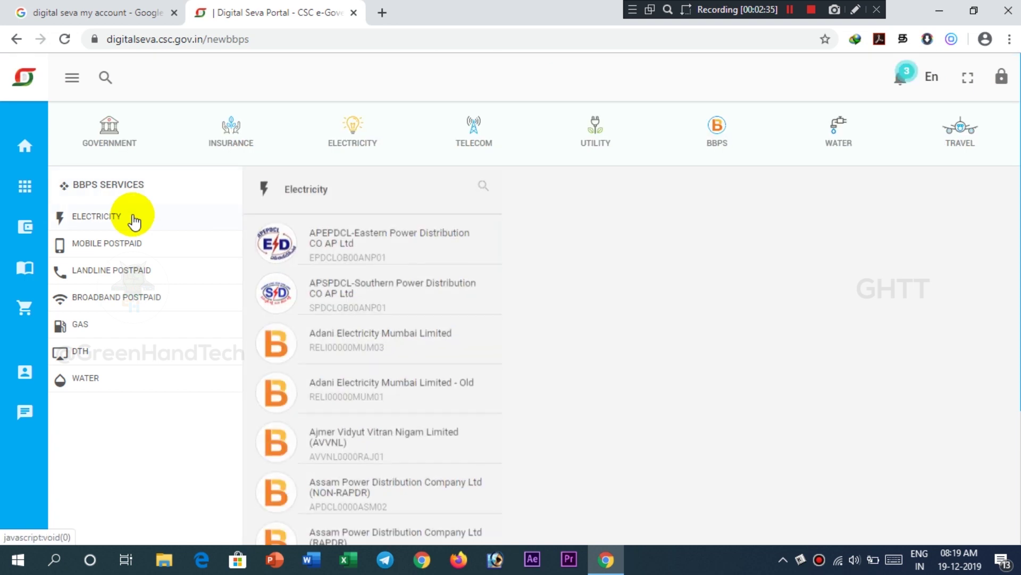
pyautogui.click(482, 187)
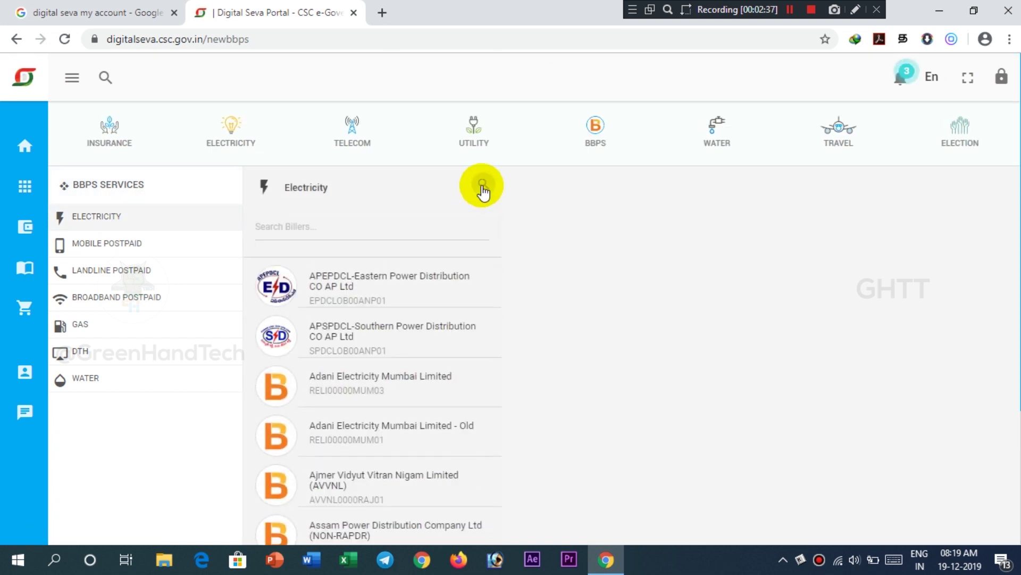
pyautogui.write('tam')
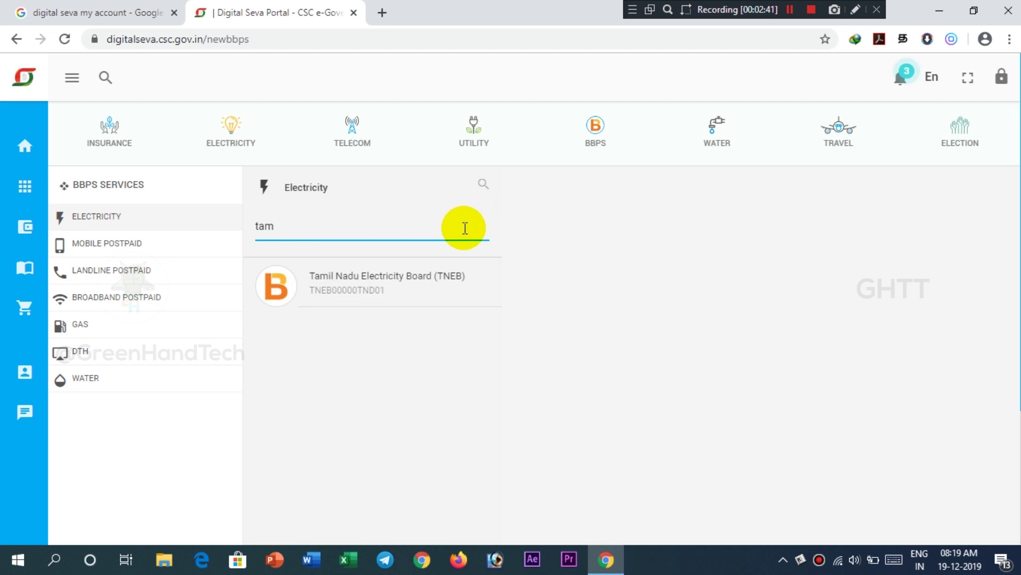
pyautogui.click(408, 296)
pyautogui.click(589, 242)
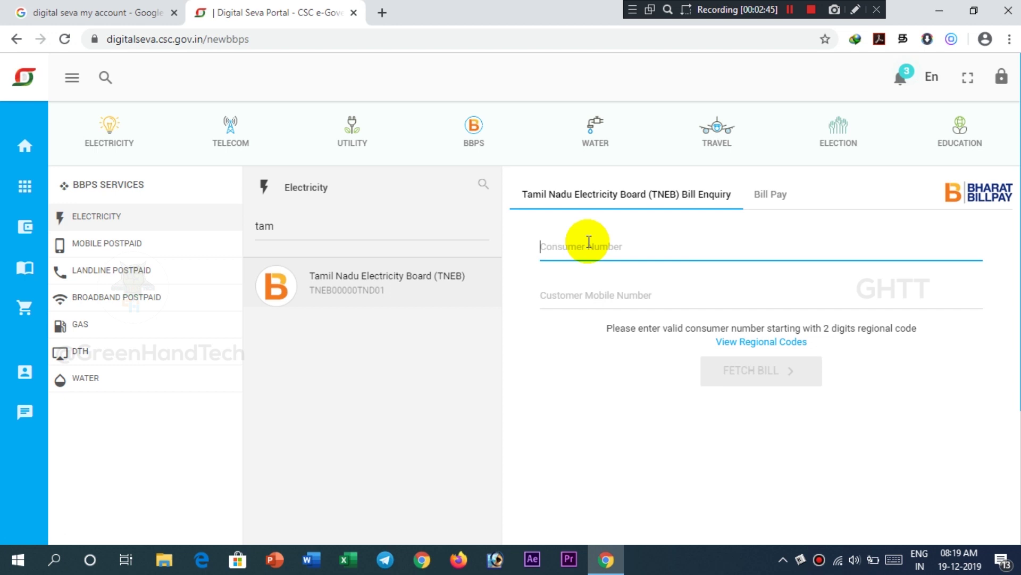
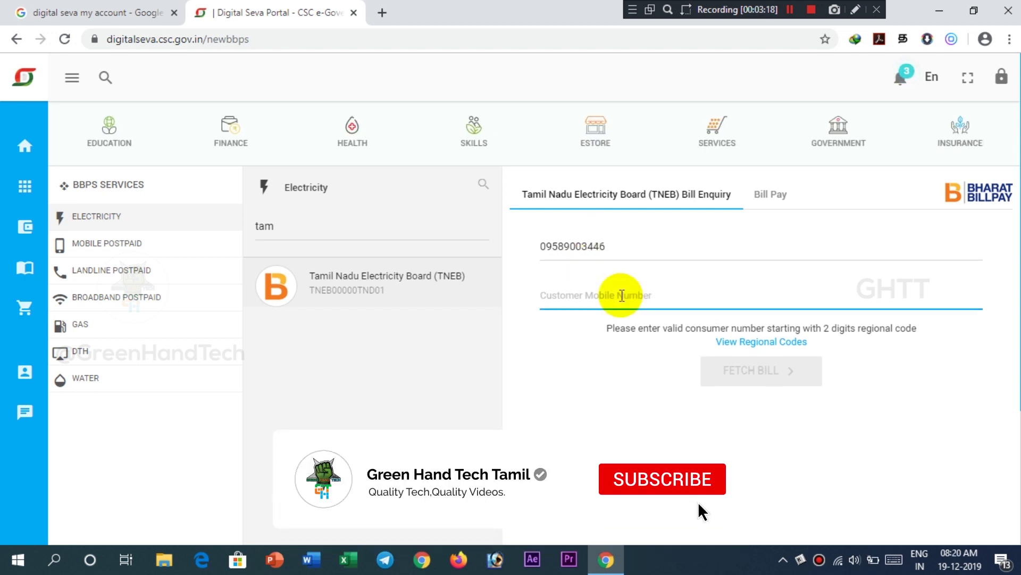
# Enter the consumer number and the customer's mobile number, then fetch the ₹170.00 TNEB bill
pyautogui.click(620, 294)
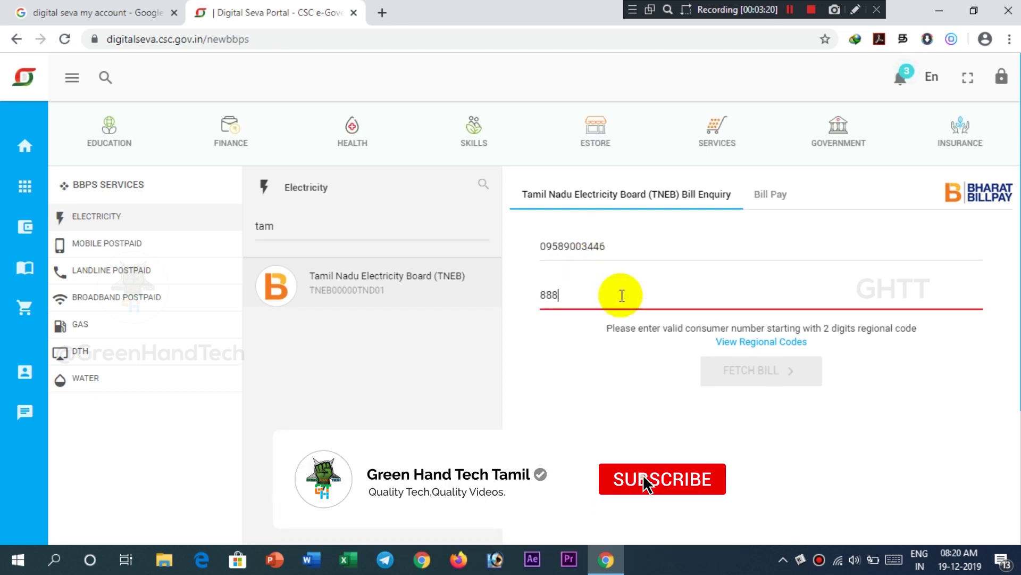
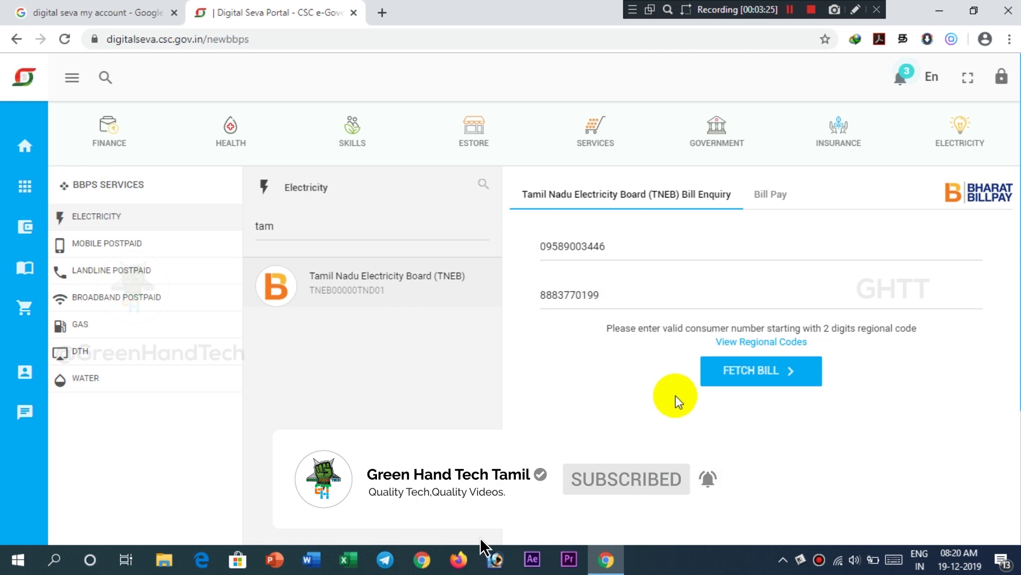
pyautogui.click(752, 375)
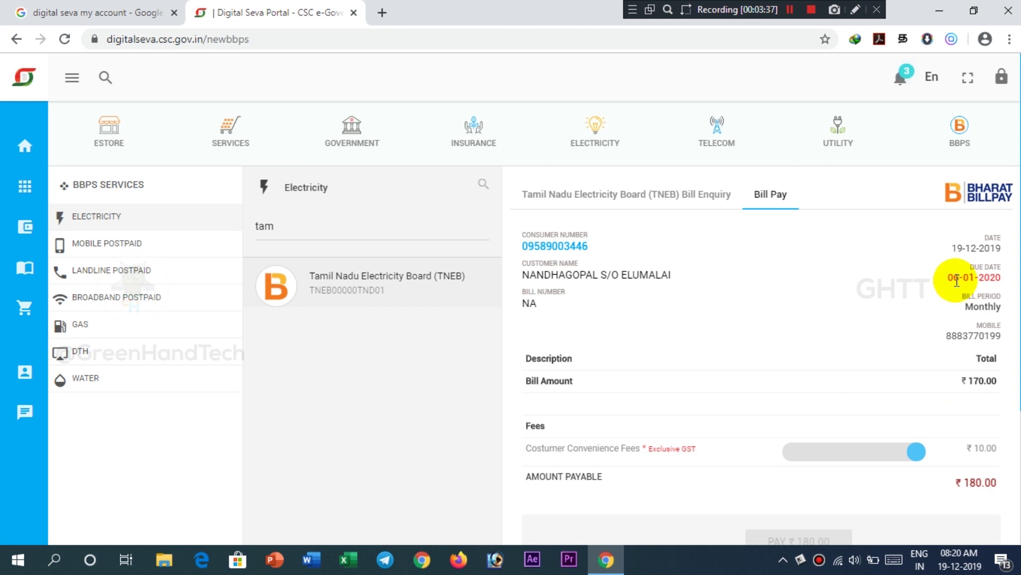
pyautogui.scroll(-1, 986, 335)
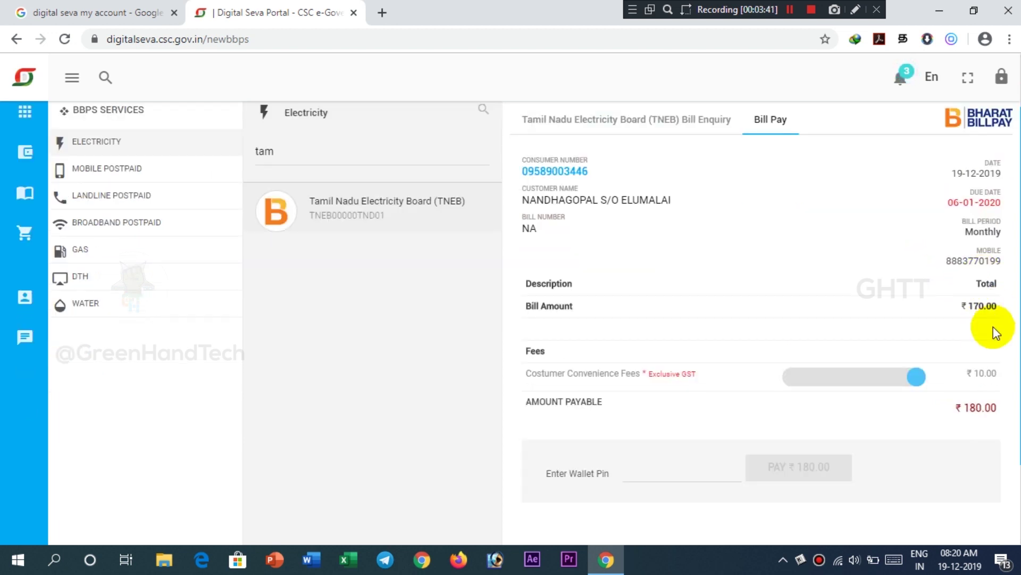